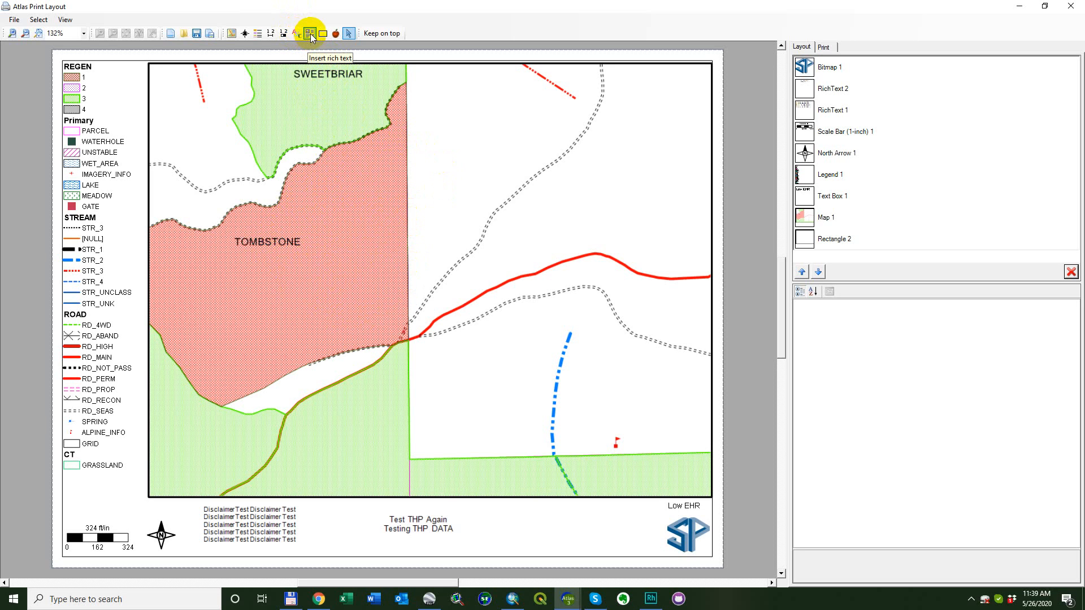
Step: Insert a text box about 108 by 25 in size directly above the "Test THP Again" text and set its text to [C3]
click(298, 34)
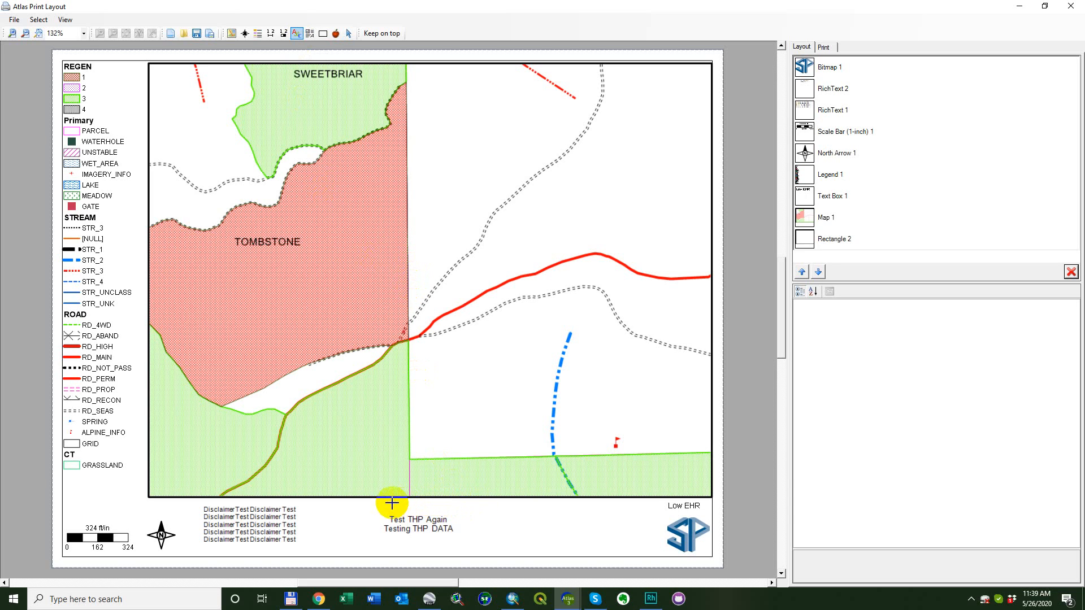
drag(385, 500, 452, 515)
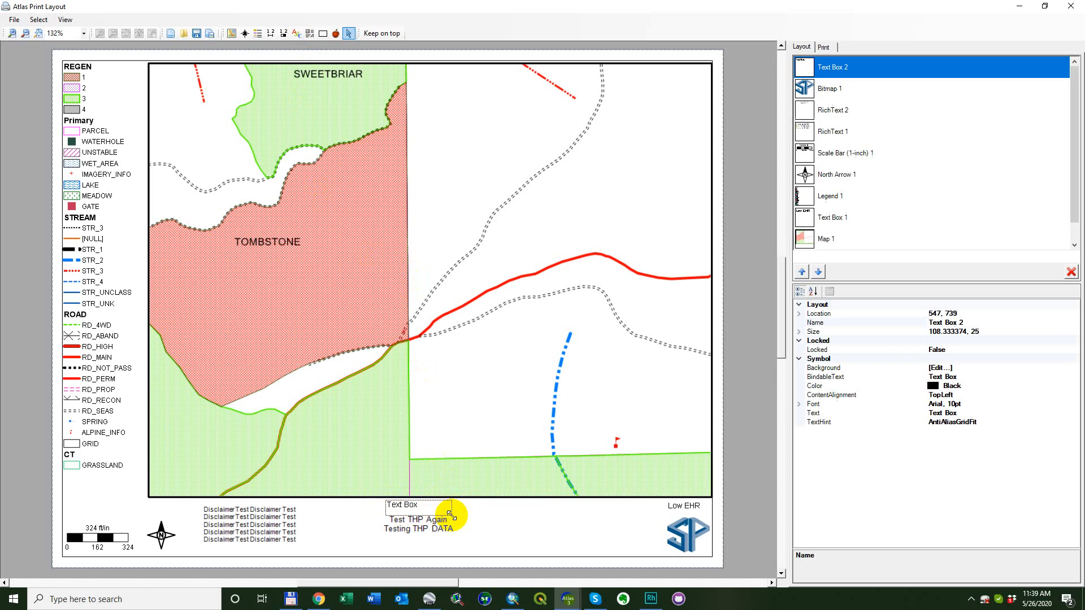
double_click(403, 510)
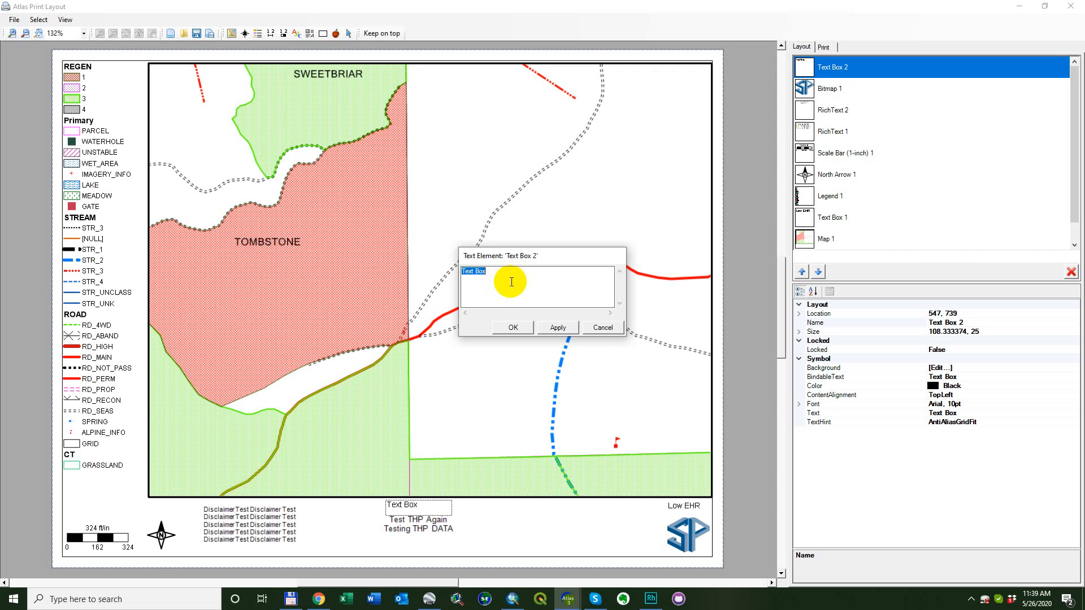
key(BackSpace)
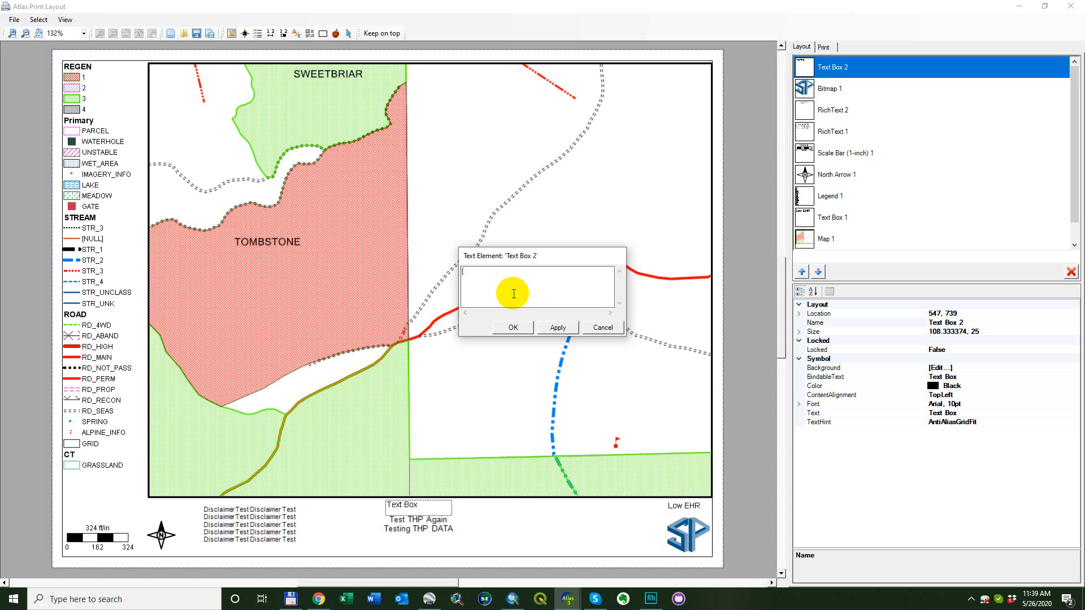
text(3)
click(510, 327)
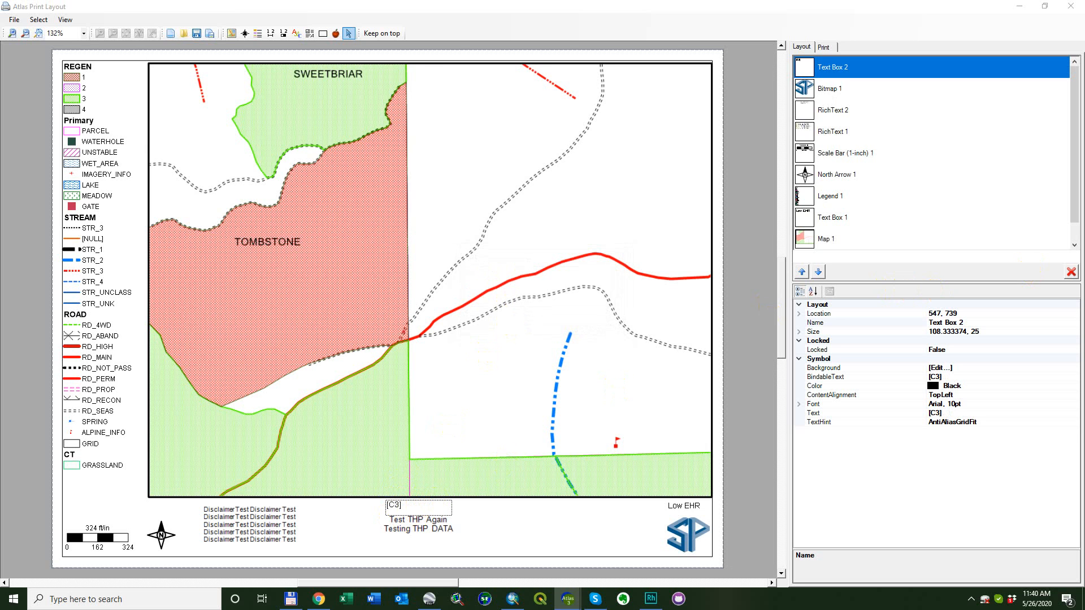
Step: Switch to the Atlas map window, maximize it with Feature Info over the map, and select the TOMBSTONE polygon in the REGEN layer
drag(1084, 74, 511, 129)
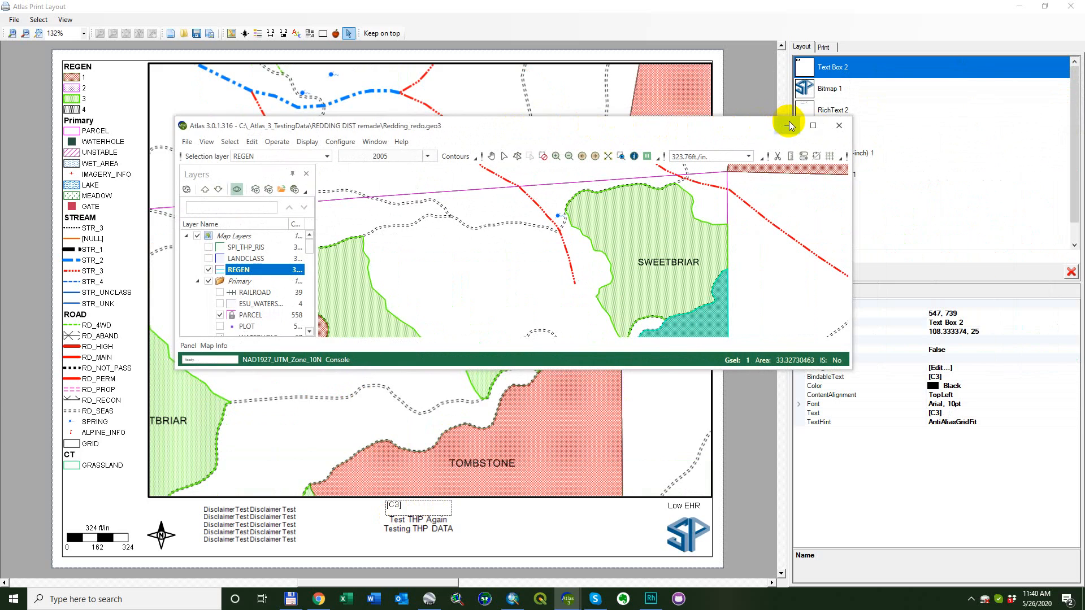
click(812, 125)
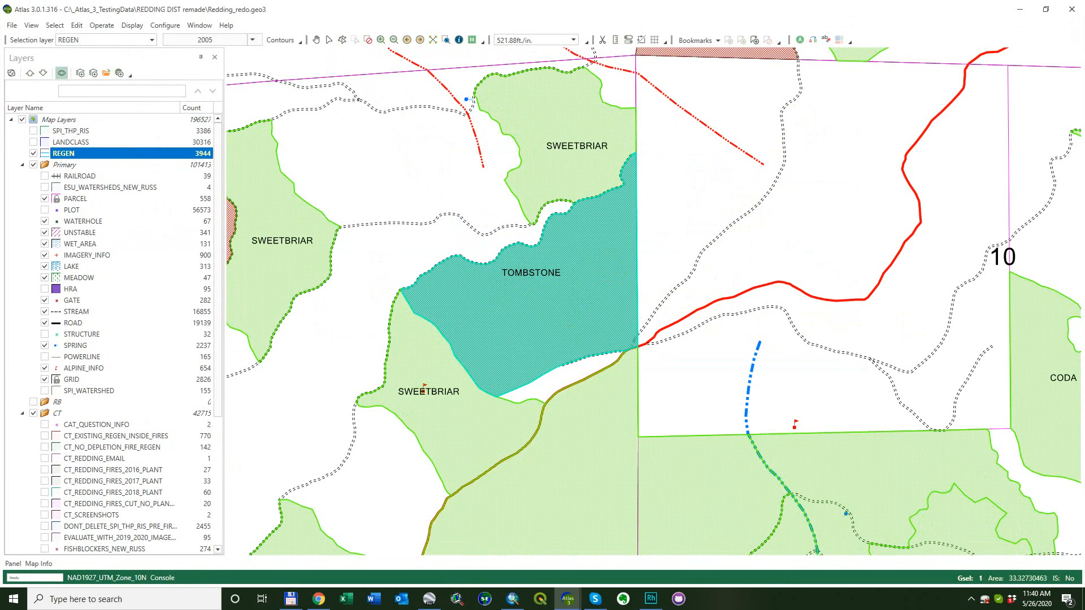
drag(835, 137, 812, 94)
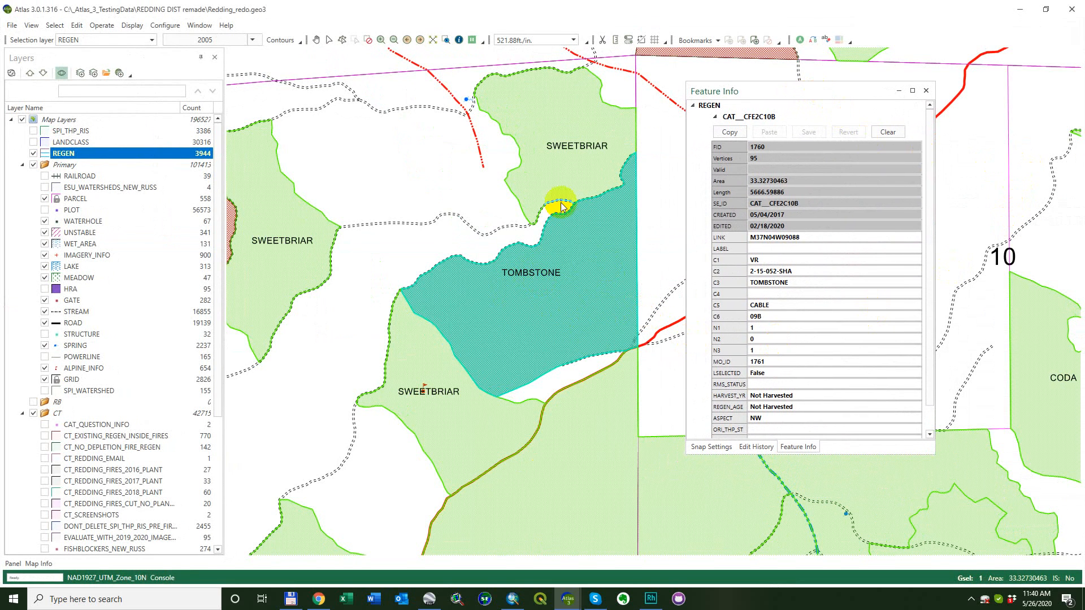
click(568, 169)
click(581, 281)
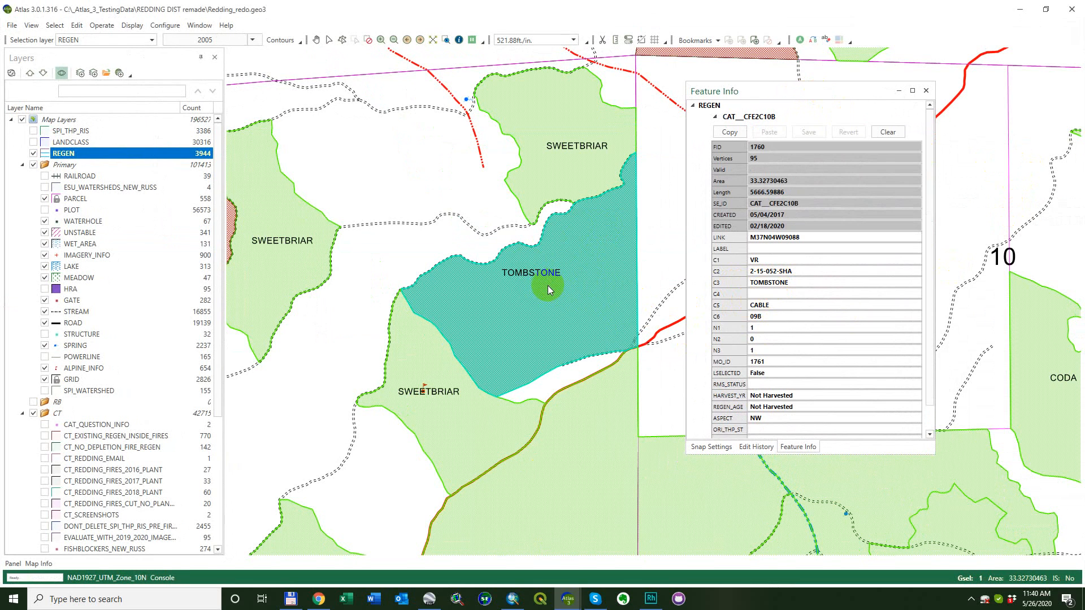
Step: Dock the Feature Info window beside the map, and move the map window away to expose the print layout
click(768, 92)
drag(768, 92, 1068, 300)
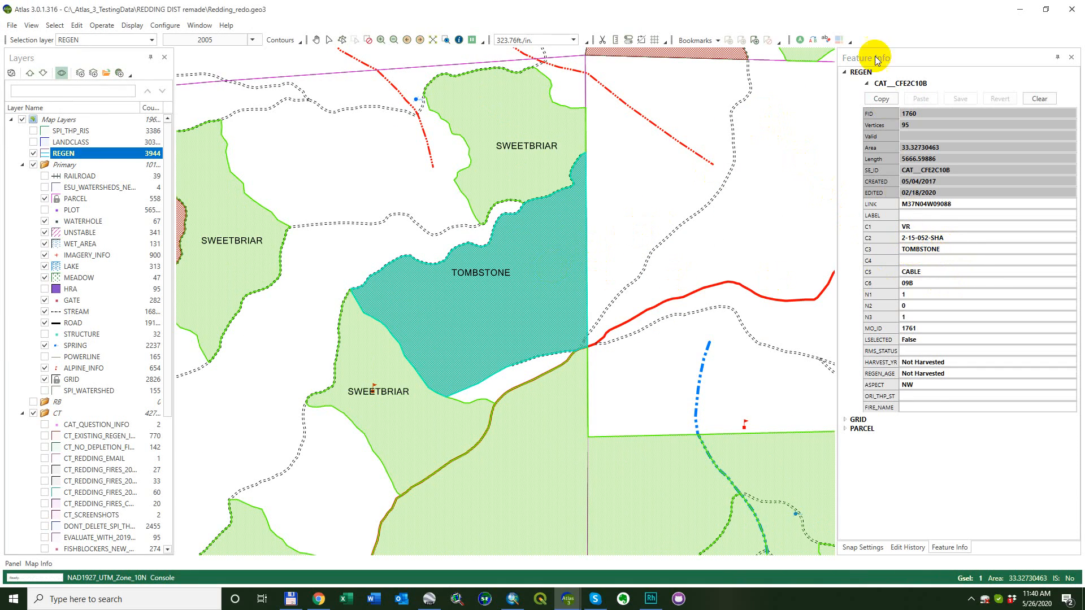
drag(852, 9, 1084, 90)
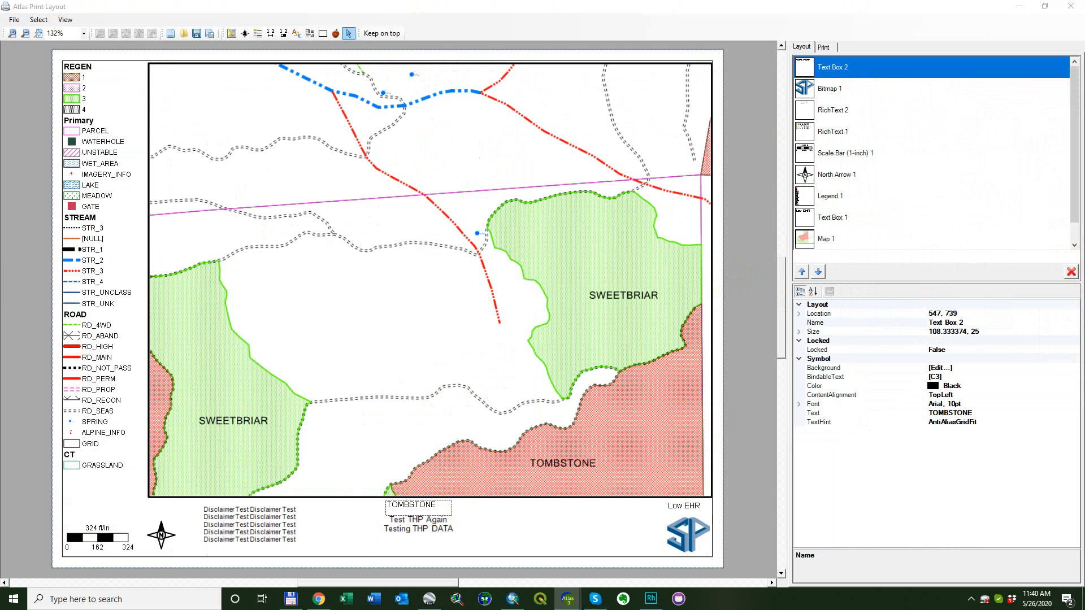
Step: Place the map window over the print layout, select the SWEETBRIAR polygon north of TOMBSTONE, and enlarge the window without covering the text box
drag(1084, 164, 554, 153)
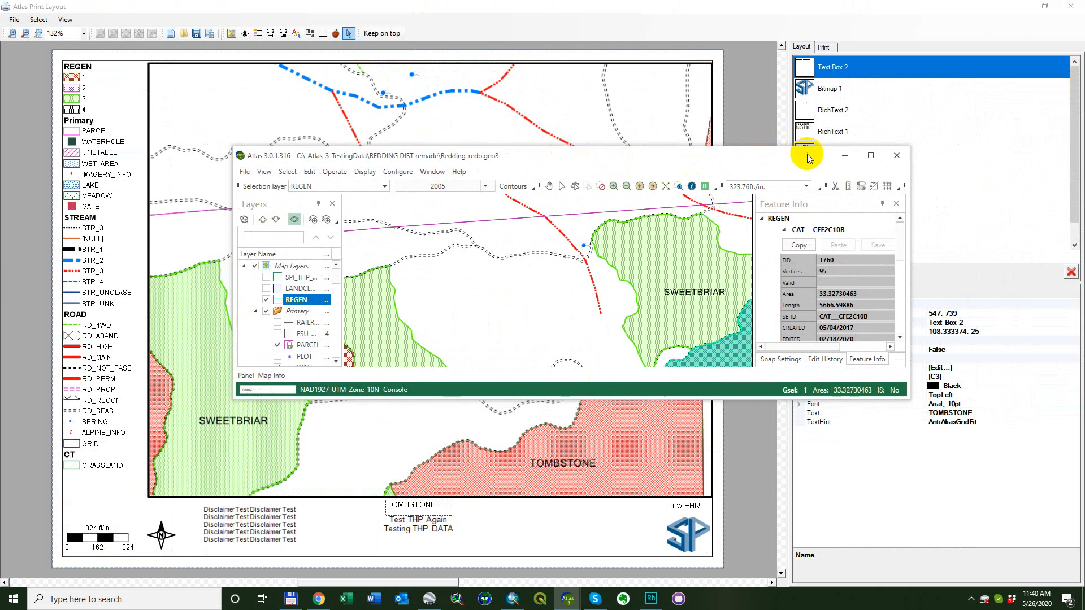
click(694, 280)
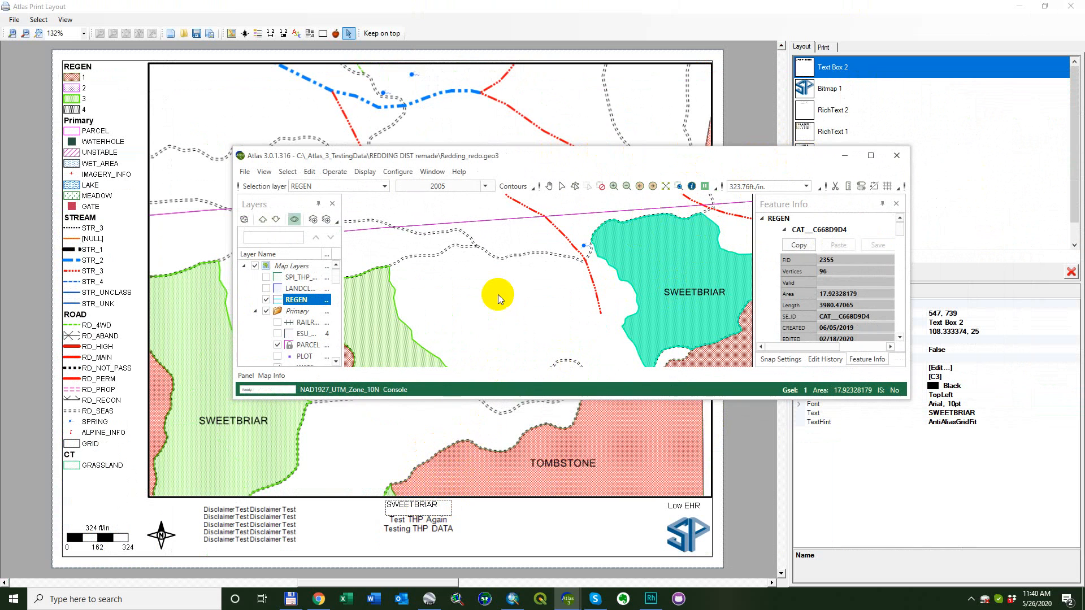
drag(599, 160, 495, 124)
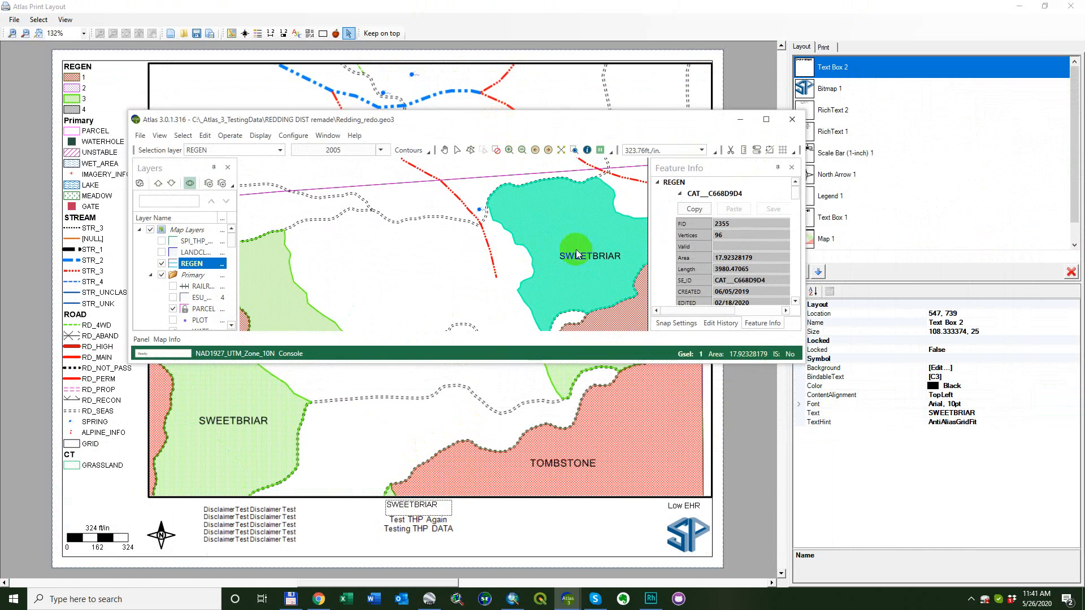
drag(602, 361, 596, 474)
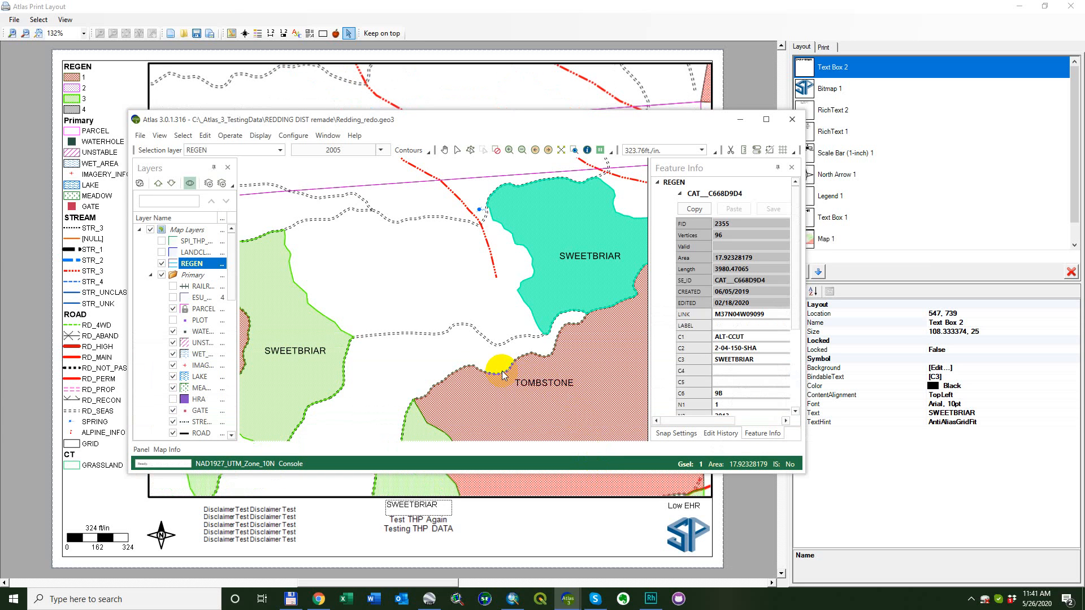
Step: Make ROAD the selection layer and select the seasonal road running between the SWEETBRIAR and TOMBSTONE polygons
right_click(450, 334)
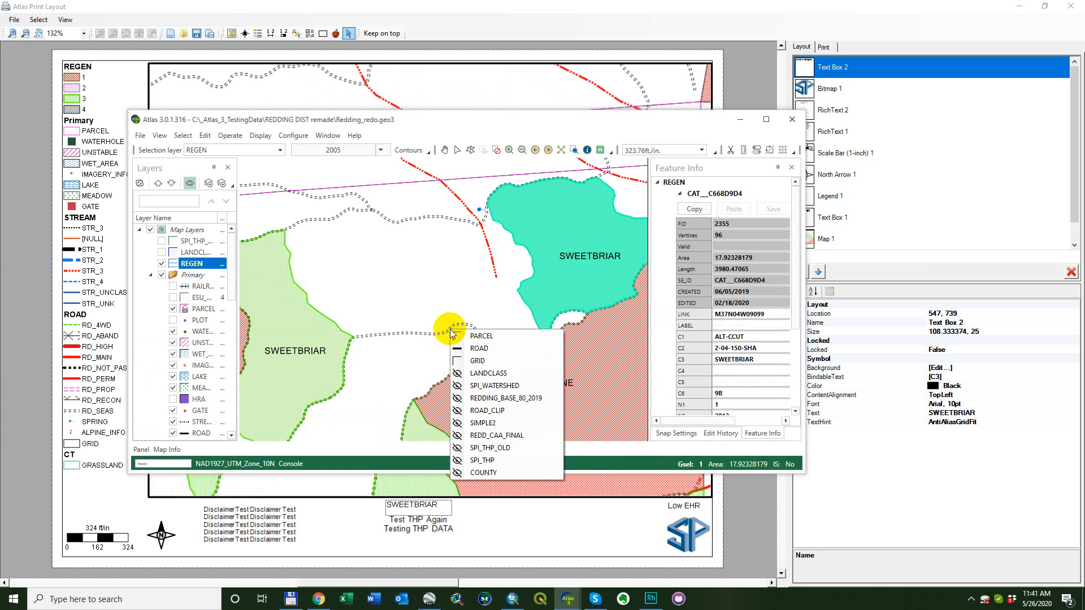
click(480, 347)
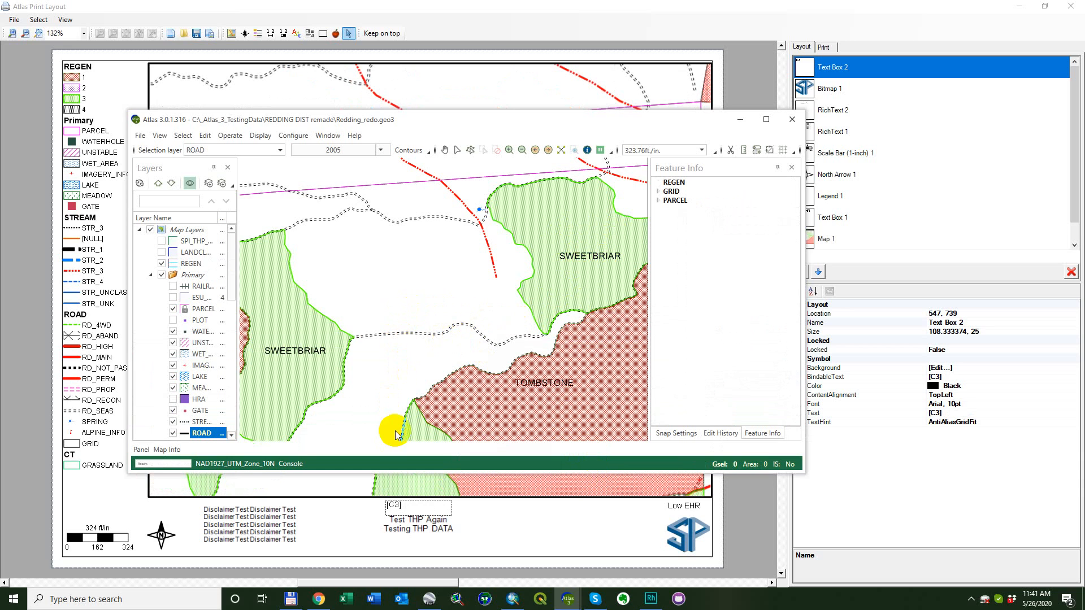
click(465, 329)
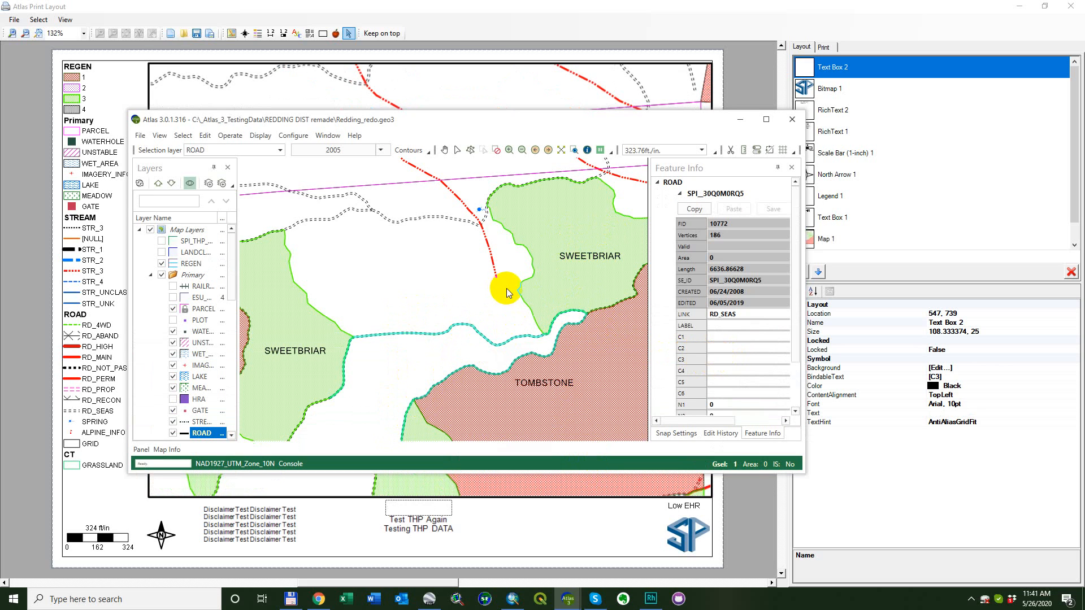
Step: Make PARCEL the selection layer and select the parcel containing the SWEETBRIAR and TOMBSTONE polygons
right_click(556, 391)
click(596, 407)
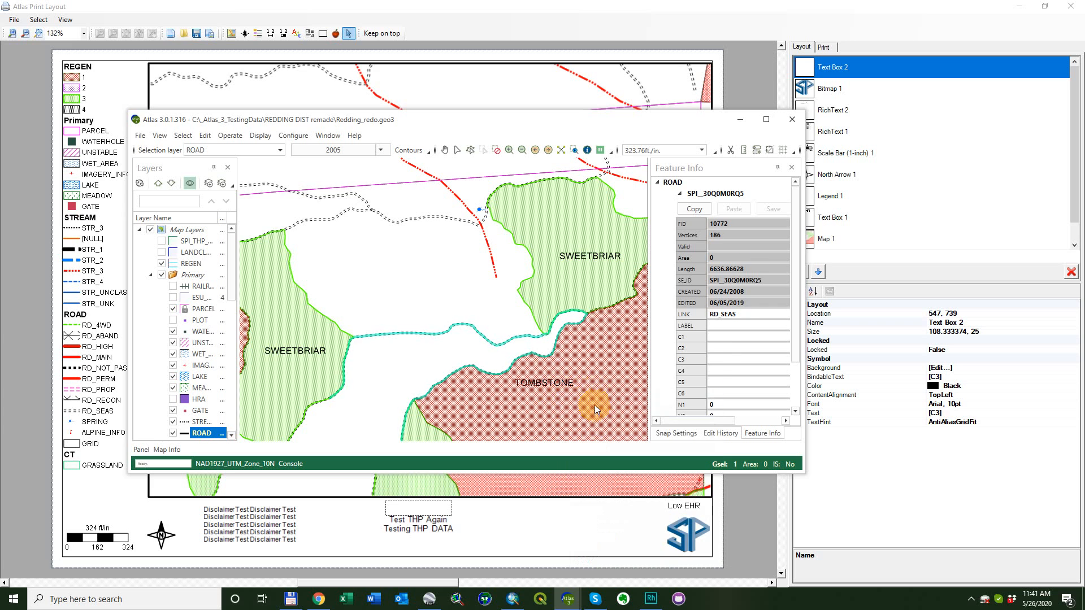
click(537, 341)
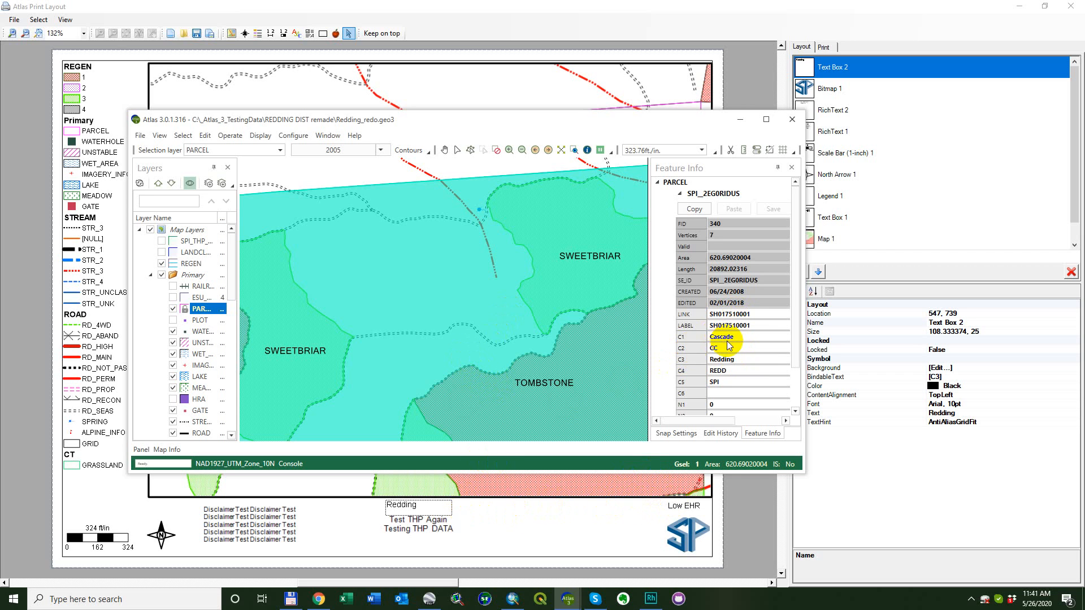
Step: Make REGEN the selection layer again, select the TOMBSTONE polygon, and move the map window off the print layout
right_click(558, 360)
click(585, 365)
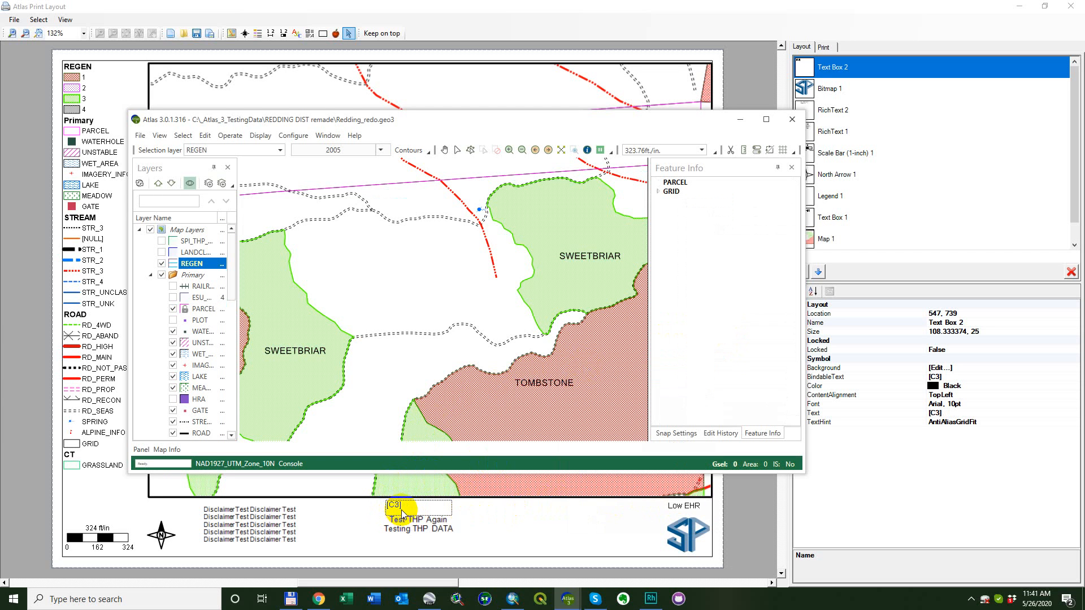
click(575, 365)
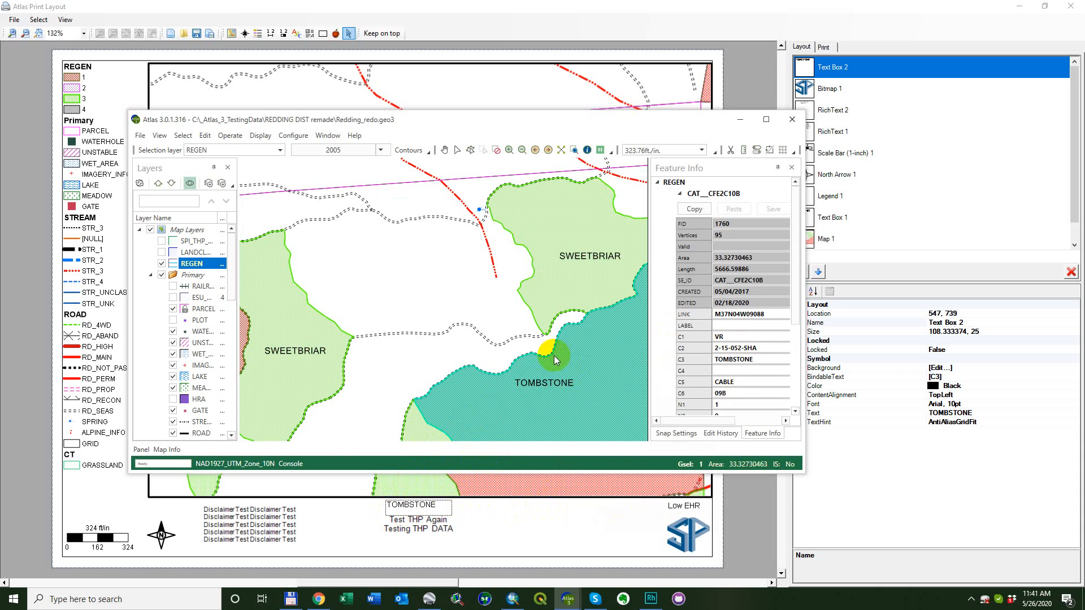
drag(640, 110, 1084, 112)
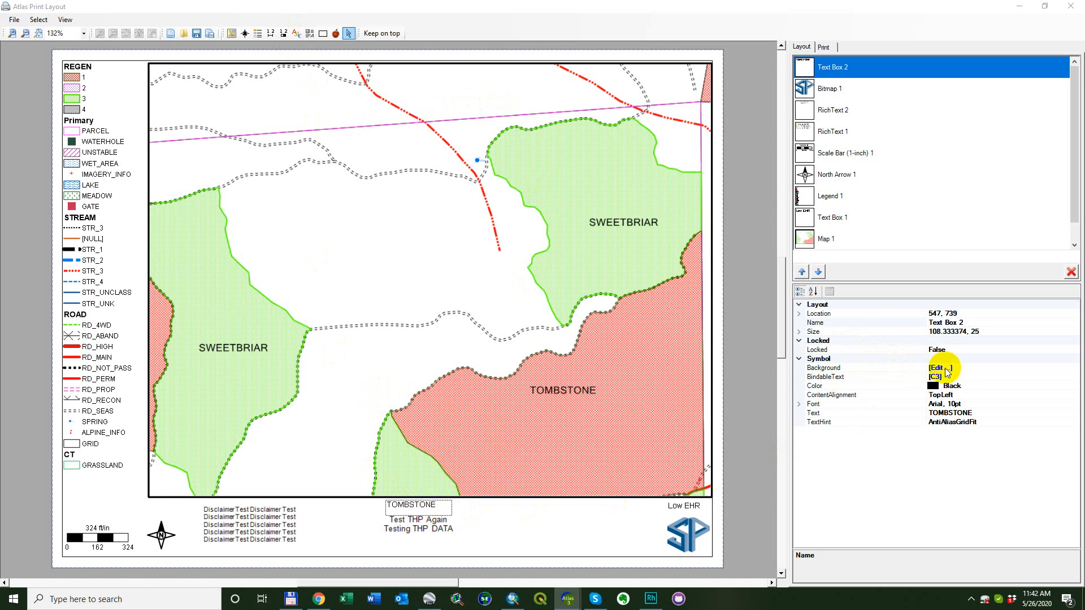
Step: Examine the new text box's BindableText property and compare the text box with the rich text element below it
click(831, 377)
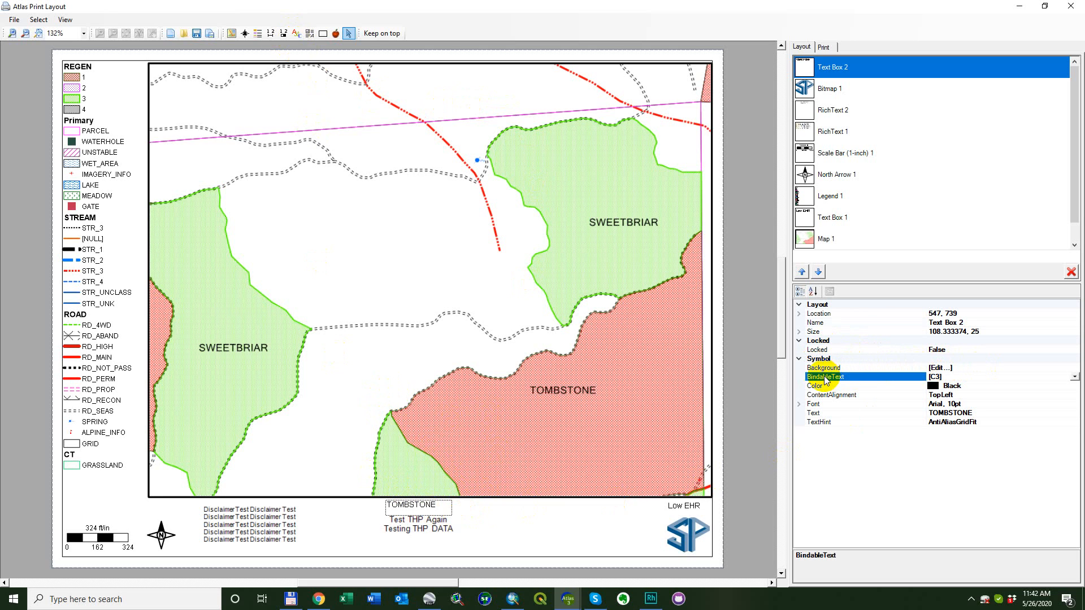
click(942, 377)
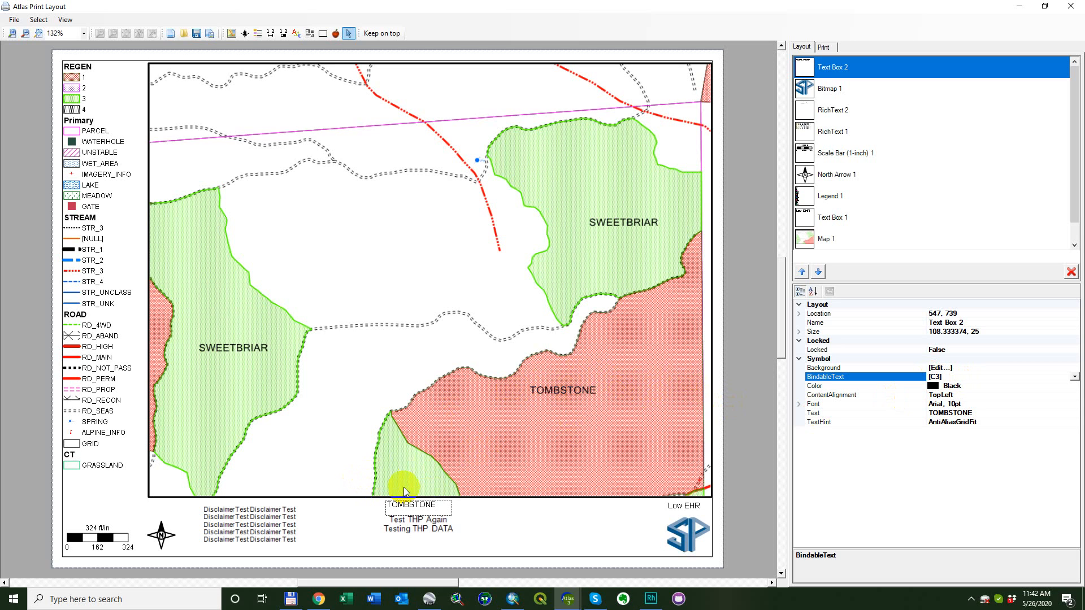
click(425, 528)
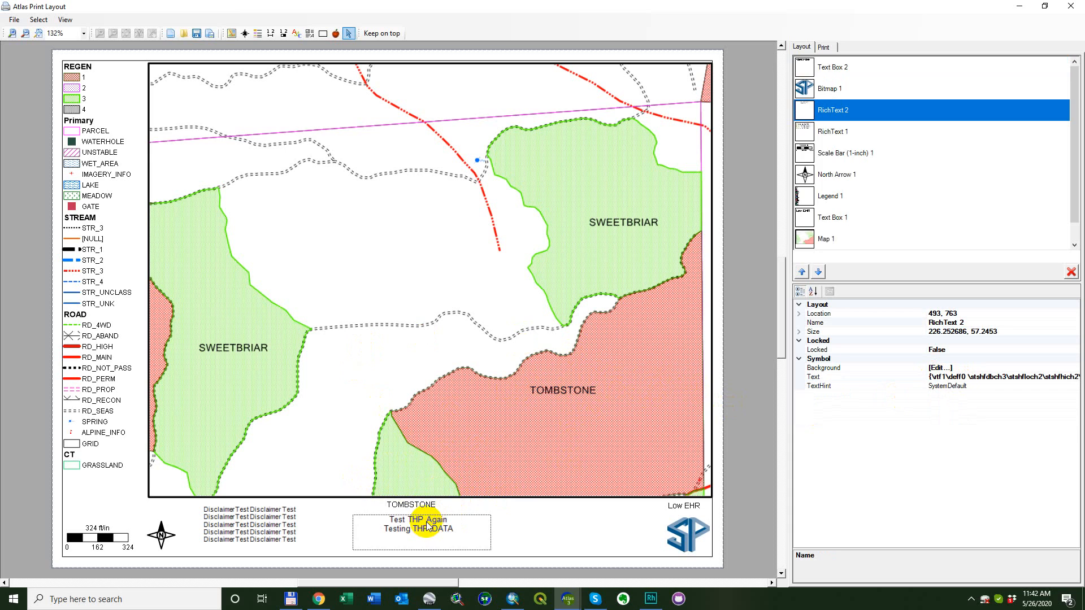
click(425, 509)
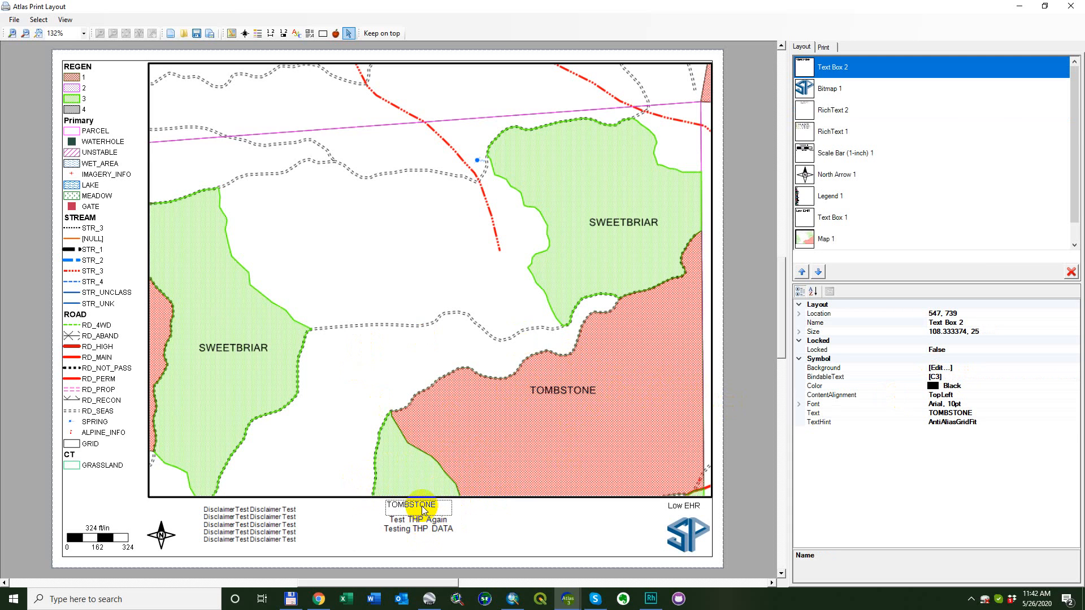